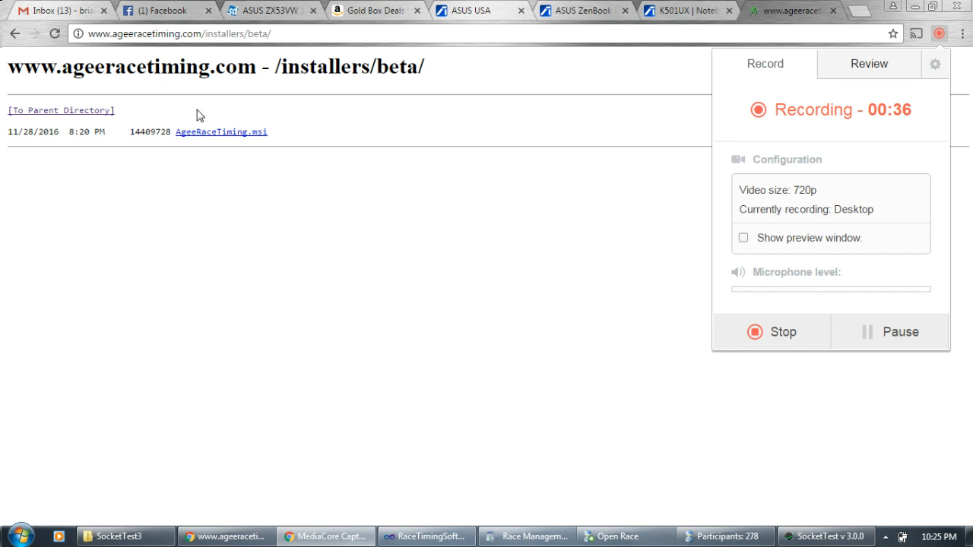
pyautogui.click(316, 33)
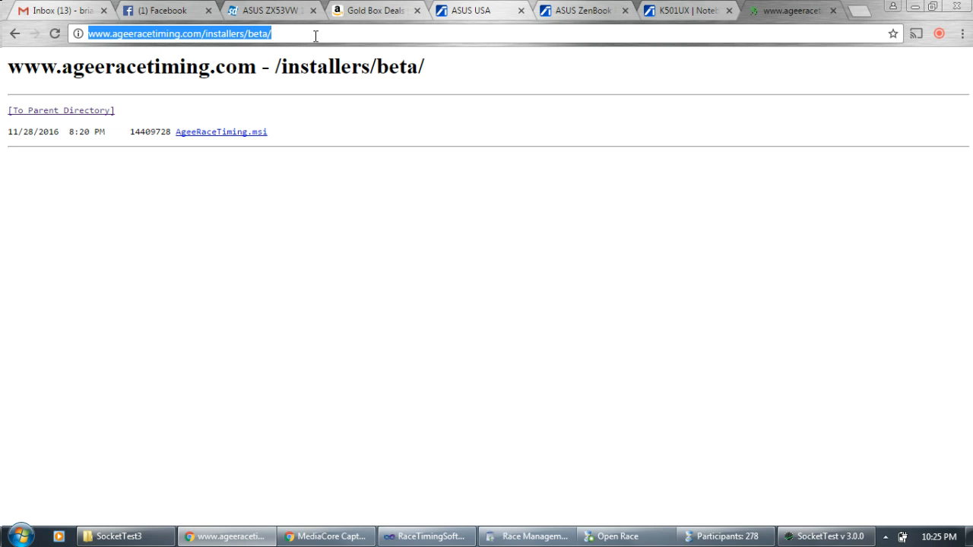
pyautogui.write('www.')
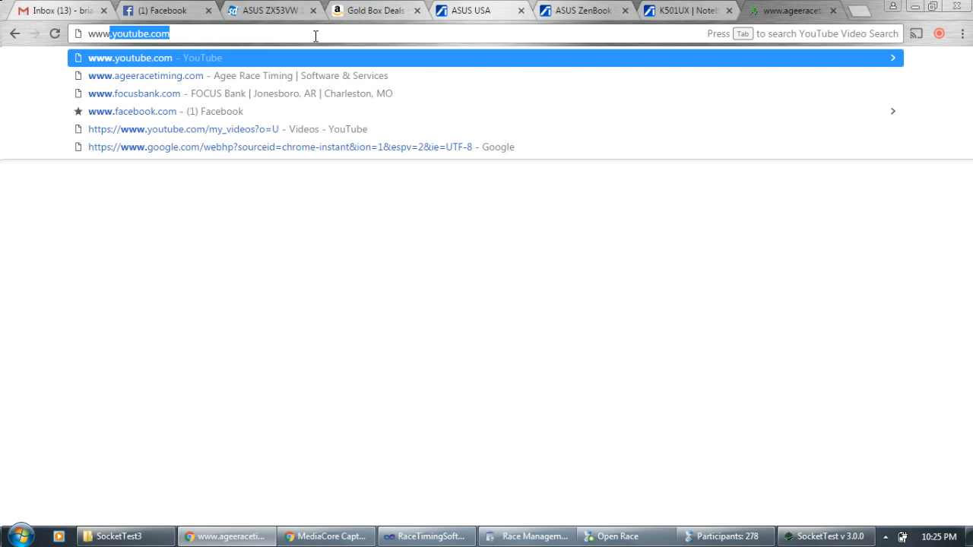
pyautogui.write('age')
pyautogui.press('Return')
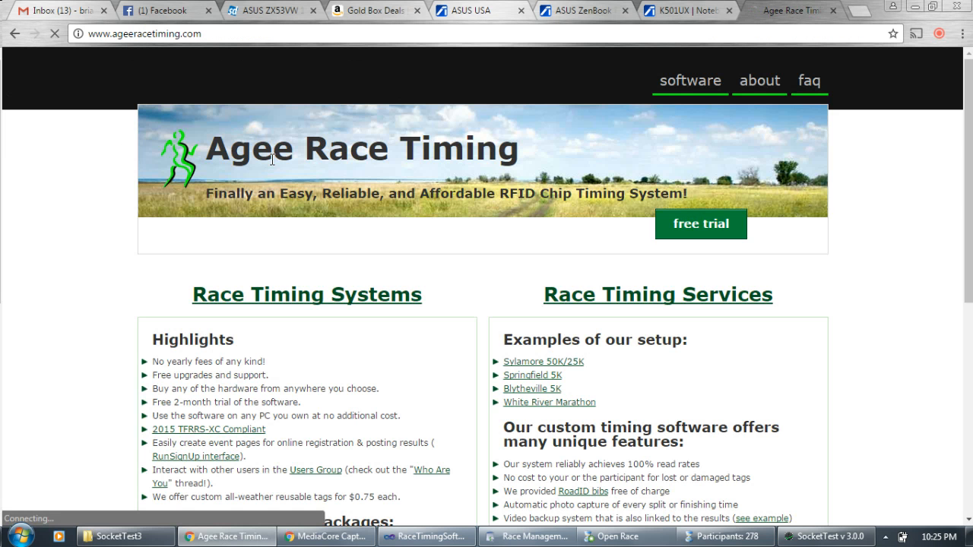
pyautogui.click(319, 296)
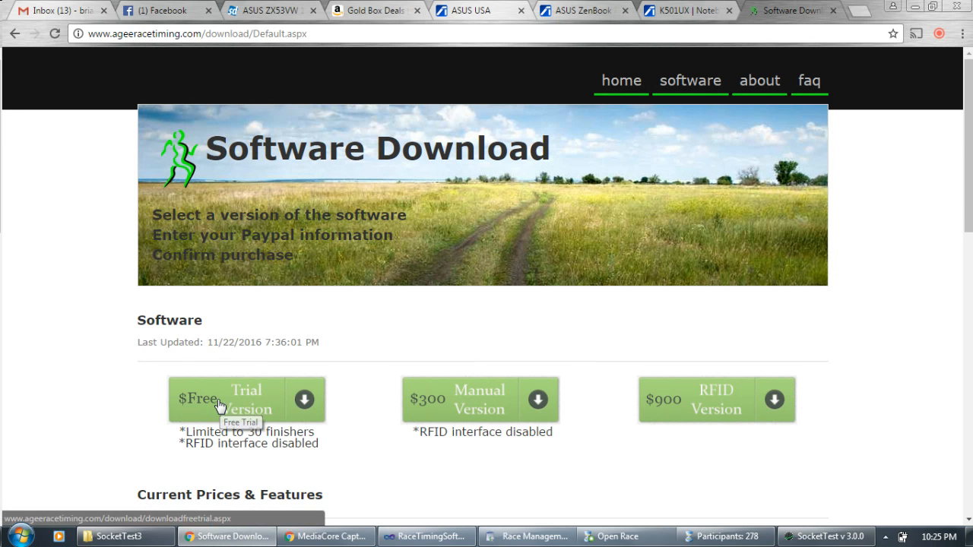
# Switch to the Agee Race Timing clock window and open the External Accounts settings in its options.
pyautogui.click(912, 11)
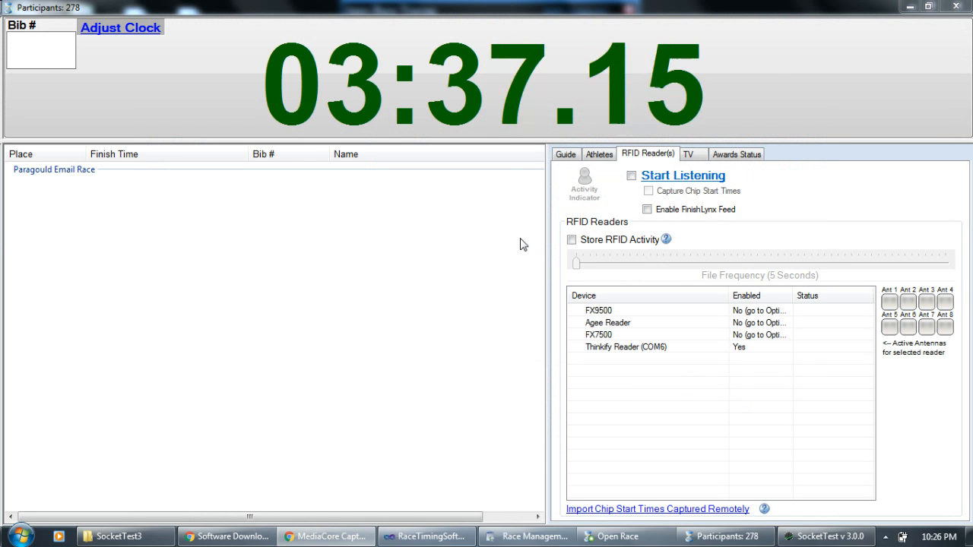
pyautogui.click(49, 60)
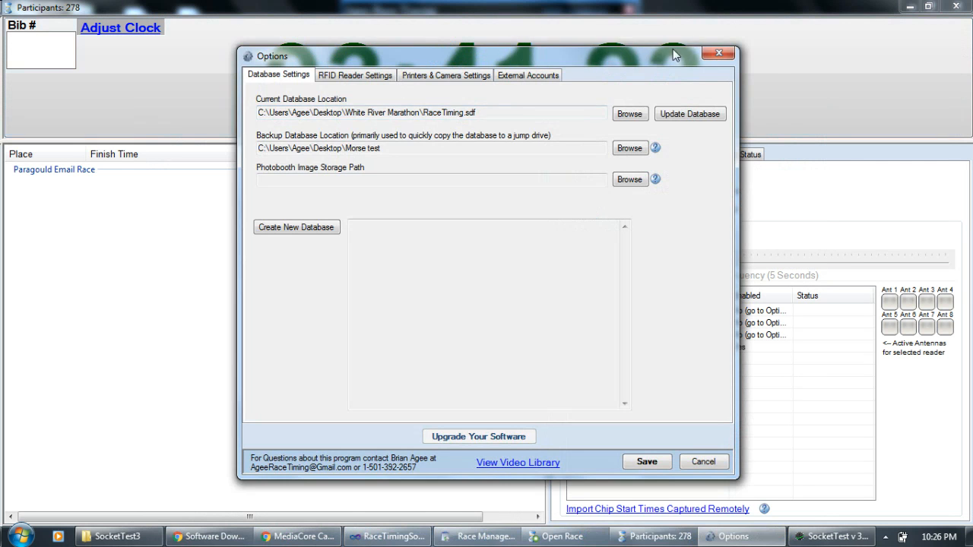
pyautogui.click(716, 55)
pyautogui.click(566, 154)
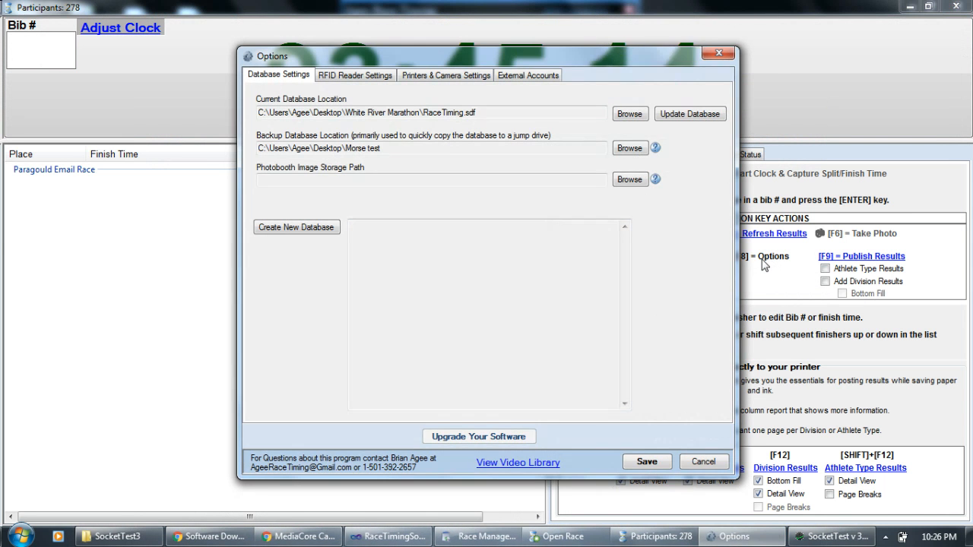
pyautogui.press('F8')
pyautogui.click(517, 75)
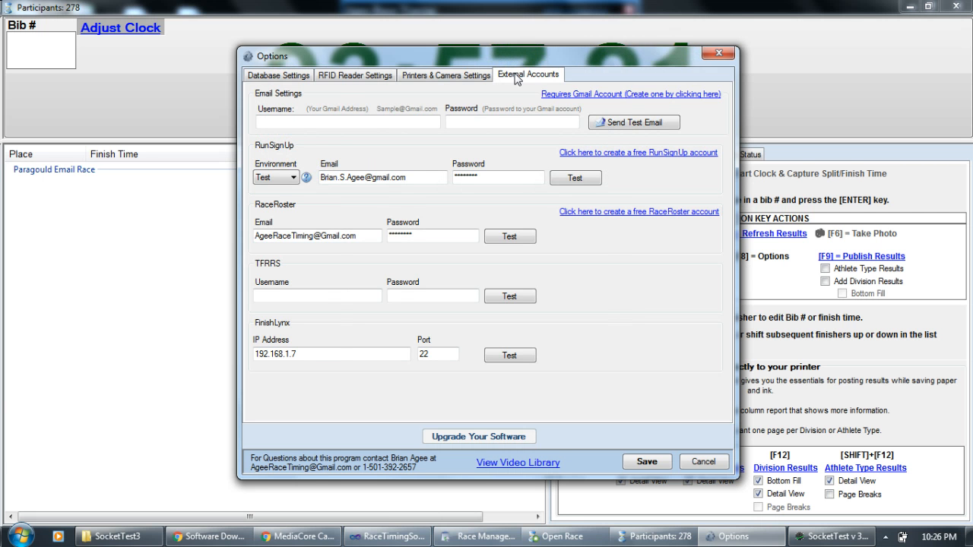
# Test the FinishLynx connection with the existing IP address and port, and leave the options without saving.
pyautogui.doubleClick(321, 351)
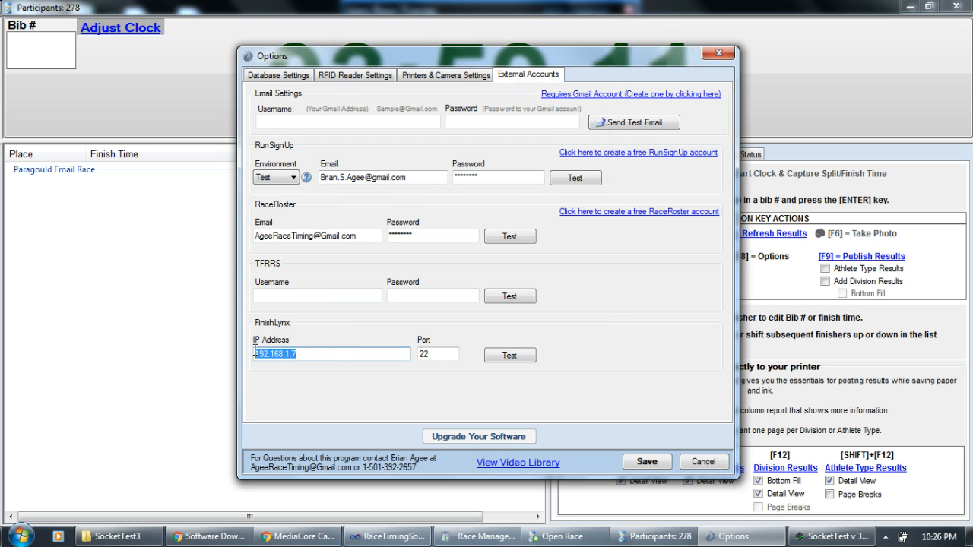
pyautogui.press('Tab')
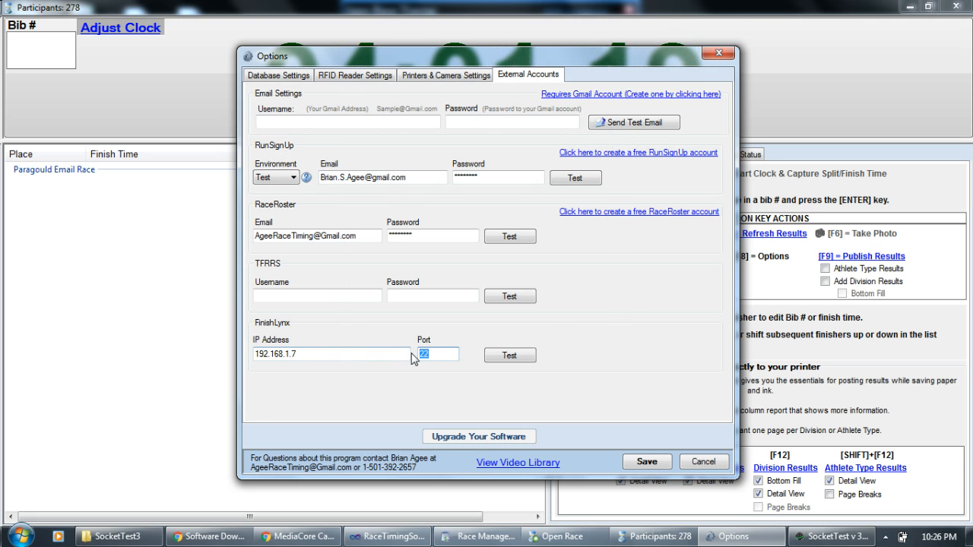
pyautogui.click(502, 353)
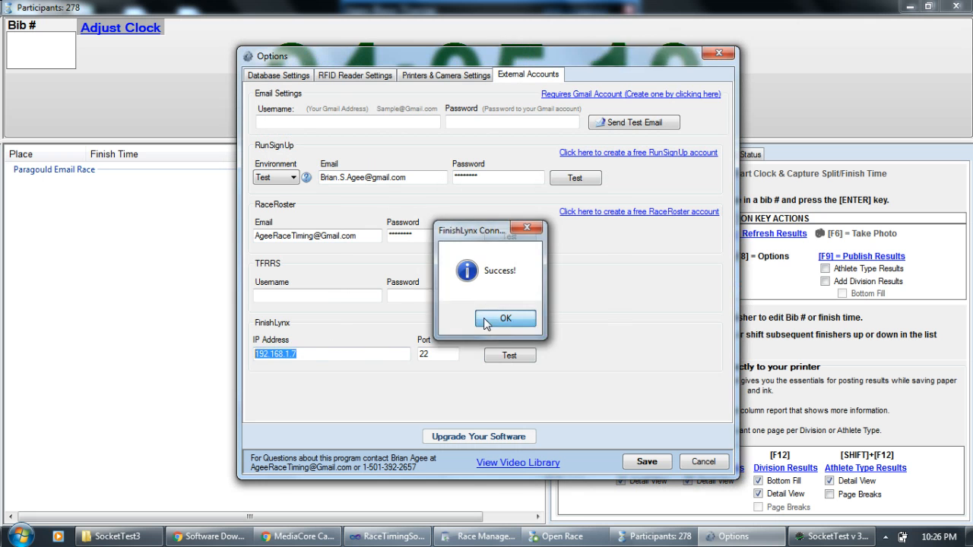
pyautogui.click(487, 320)
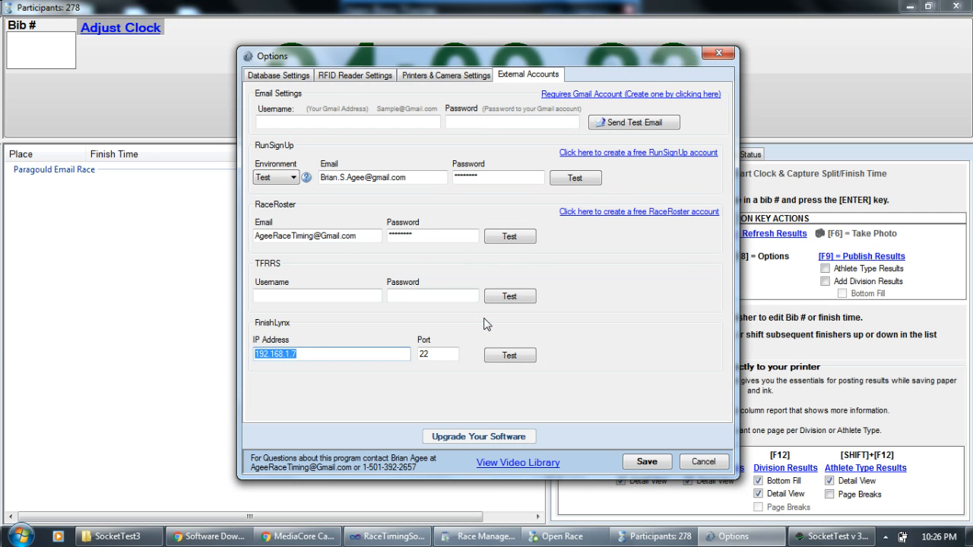
pyautogui.click(693, 462)
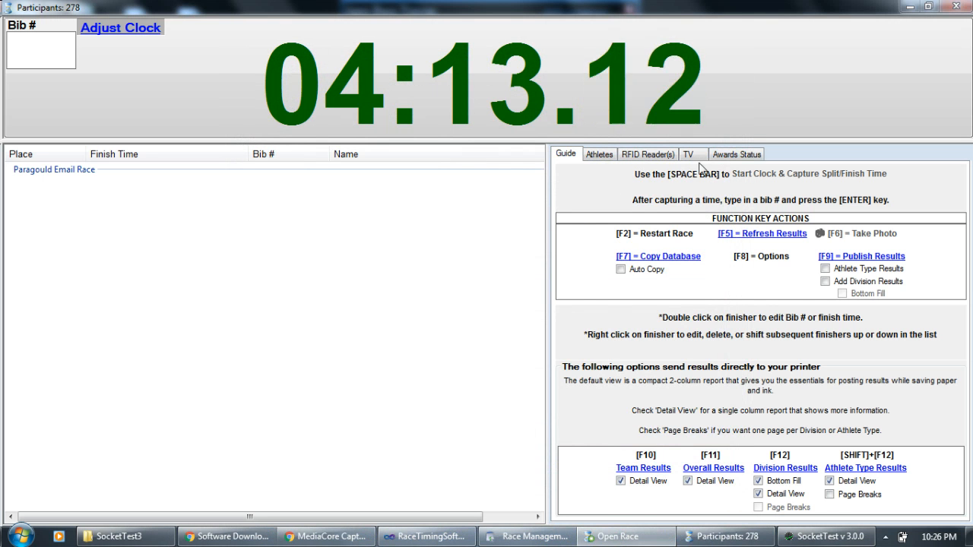
# Enable the FinishLynx feed in the RFID reader settings and close the race clock, confirming that timing is finished.
pyautogui.click(624, 159)
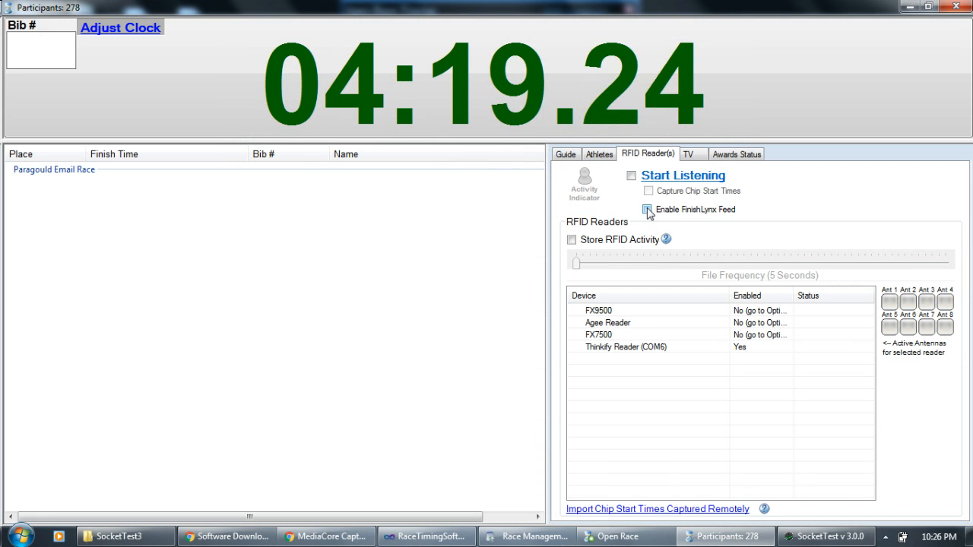
pyautogui.click(648, 210)
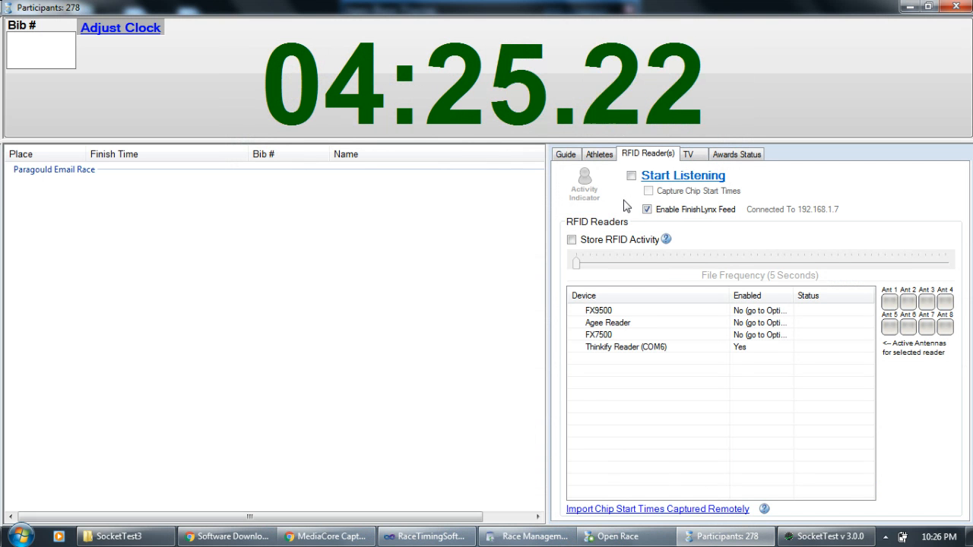
pyautogui.click(928, 7)
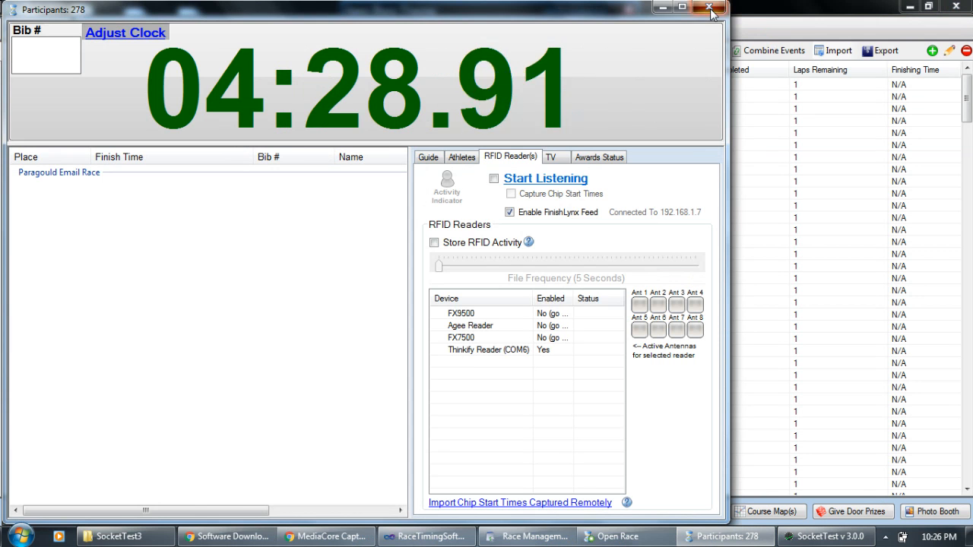
pyautogui.click(708, 7)
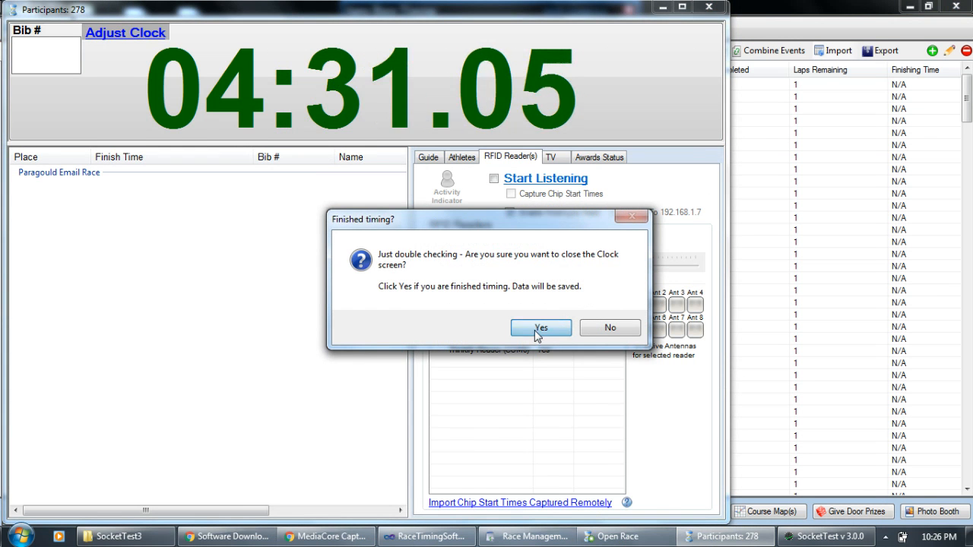
pyautogui.click(541, 327)
# Narrow the Open Race window so SocketTest is uncovered beside it, and clear the server's conversation log.
pyautogui.click(928, 8)
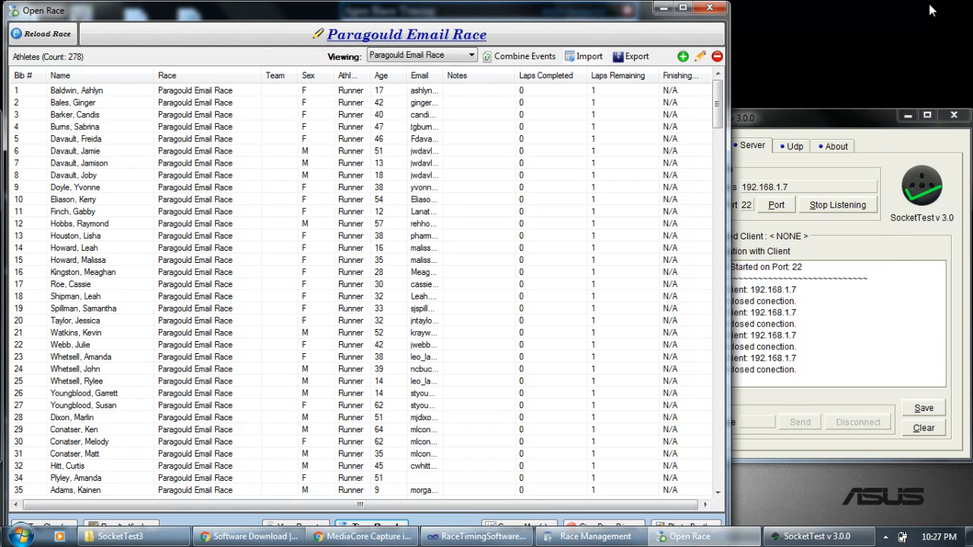
pyautogui.moveTo(723, 184); pyautogui.dragTo(660, 188)
pyautogui.click(917, 430)
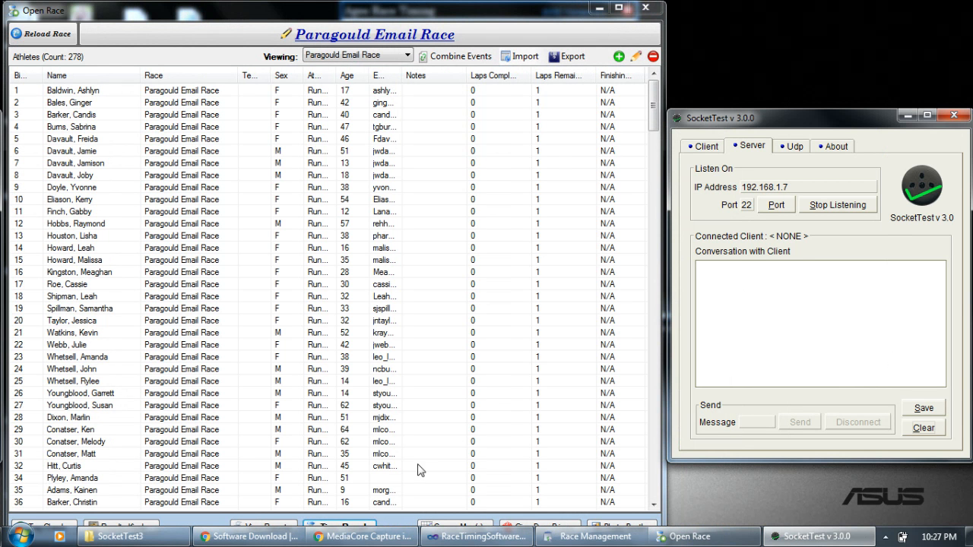
# Open the timing clock for the Paragould Email Race and start listening to the RFID readers.
pyautogui.click(313, 526)
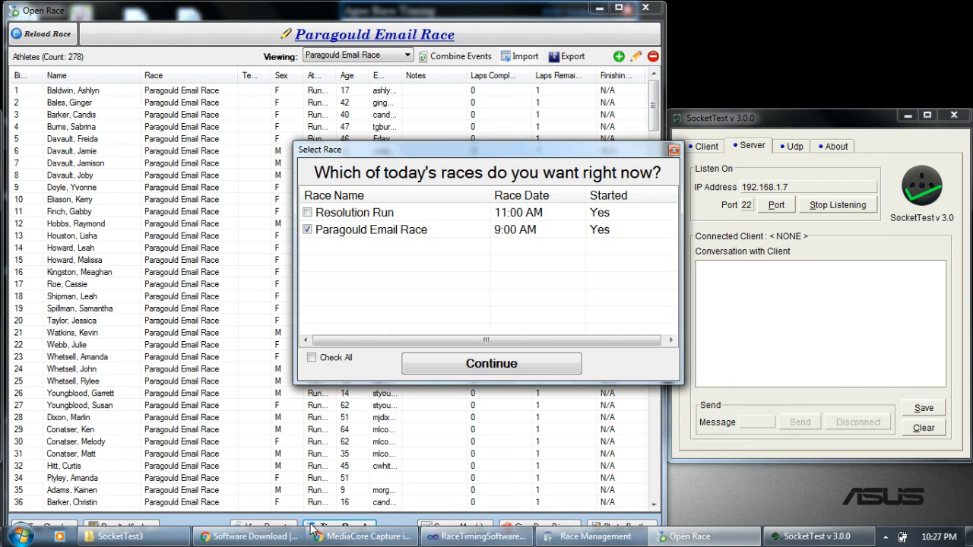
pyautogui.click(412, 363)
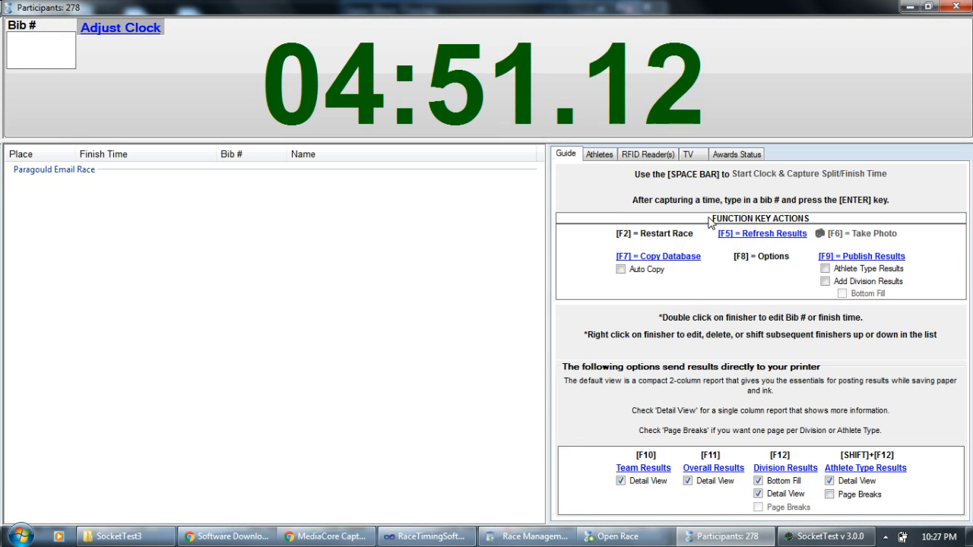
pyautogui.click(643, 156)
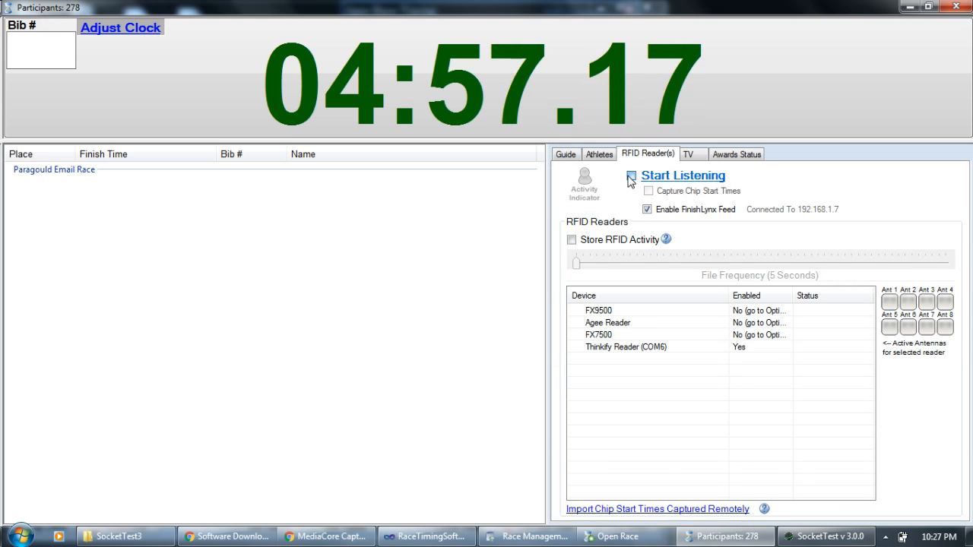
pyautogui.click(630, 177)
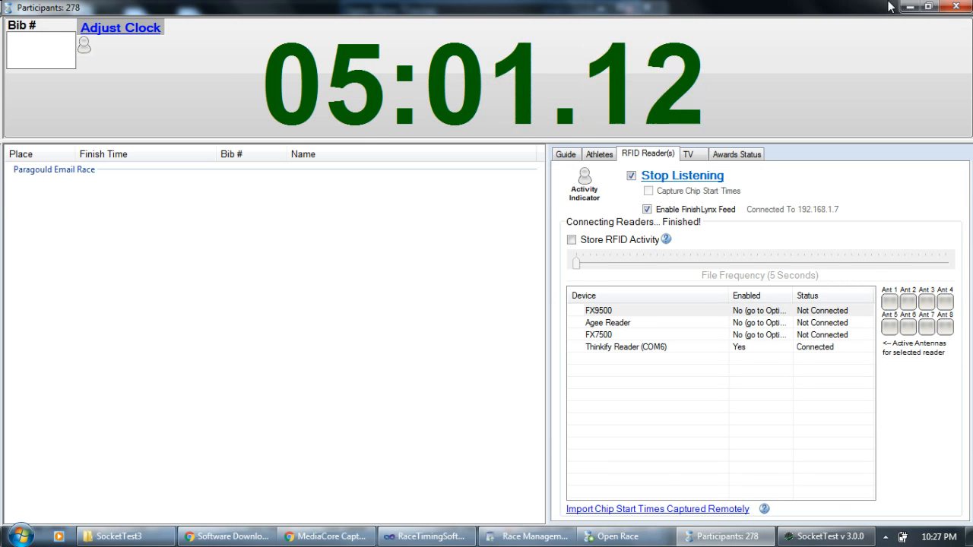
# Fit the race clock beside SocketTest, compare the recorded finisher and unassigned times with the entries sent to the server, and maximize the clock again.
pyautogui.click(928, 6)
pyautogui.moveTo(735, 84); pyautogui.dragTo(654, 89)
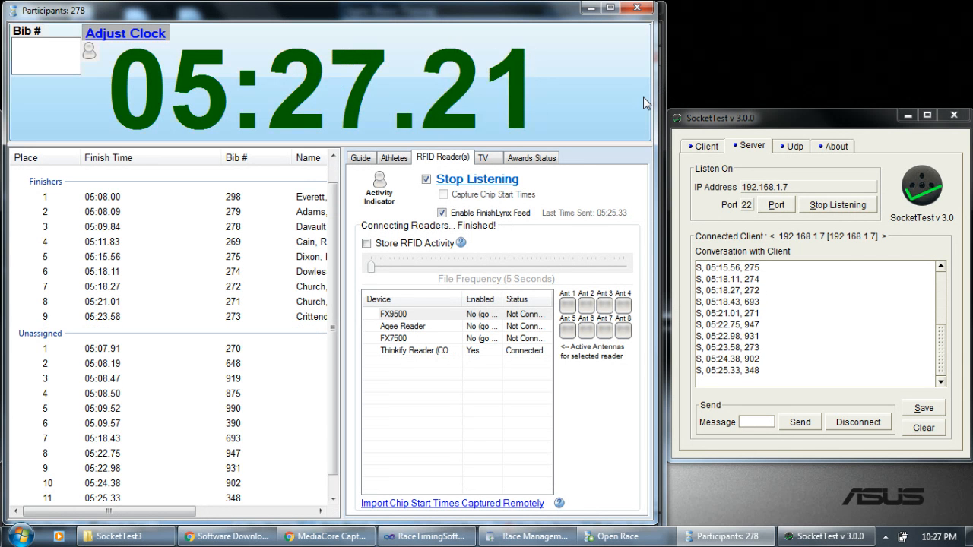
pyautogui.click(385, 332)
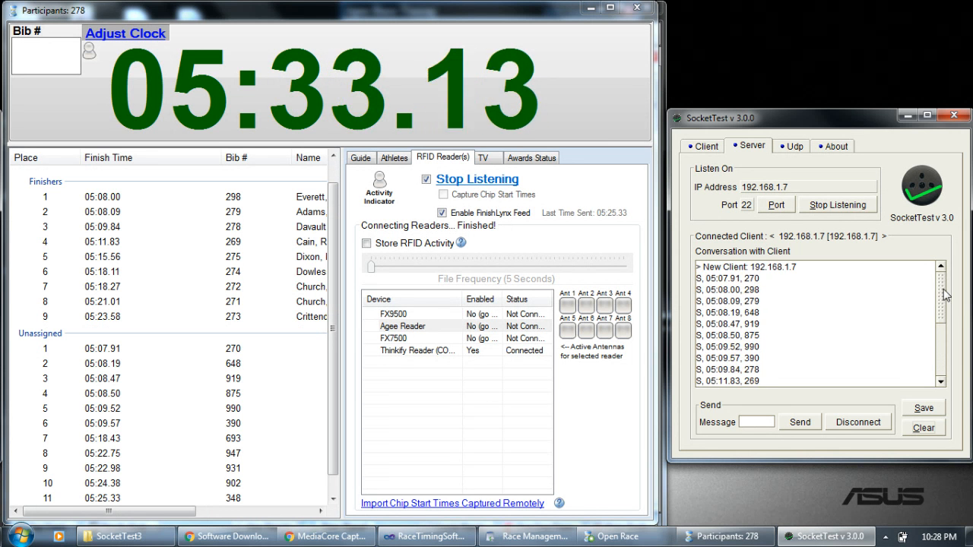
pyautogui.moveTo(943, 289); pyautogui.dragTo(939, 384)
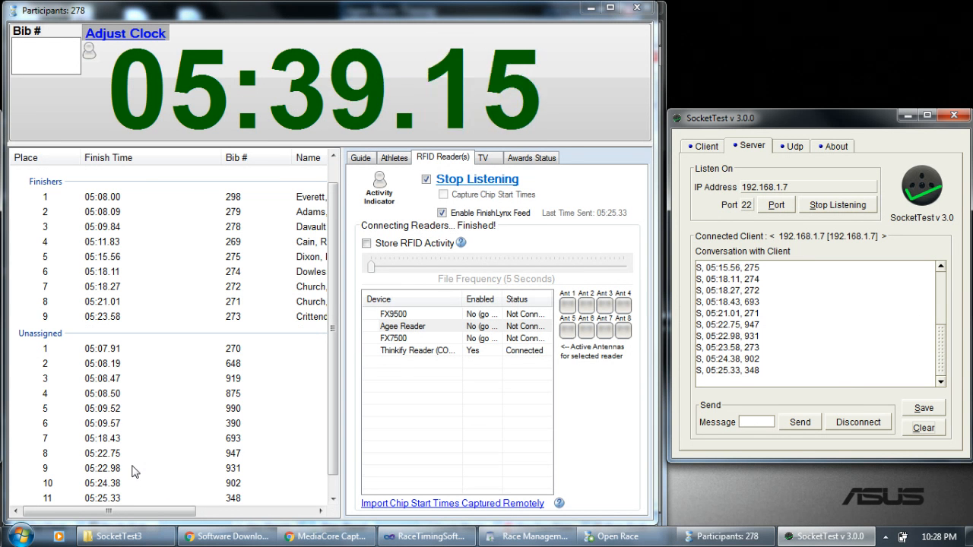
pyautogui.click(113, 319)
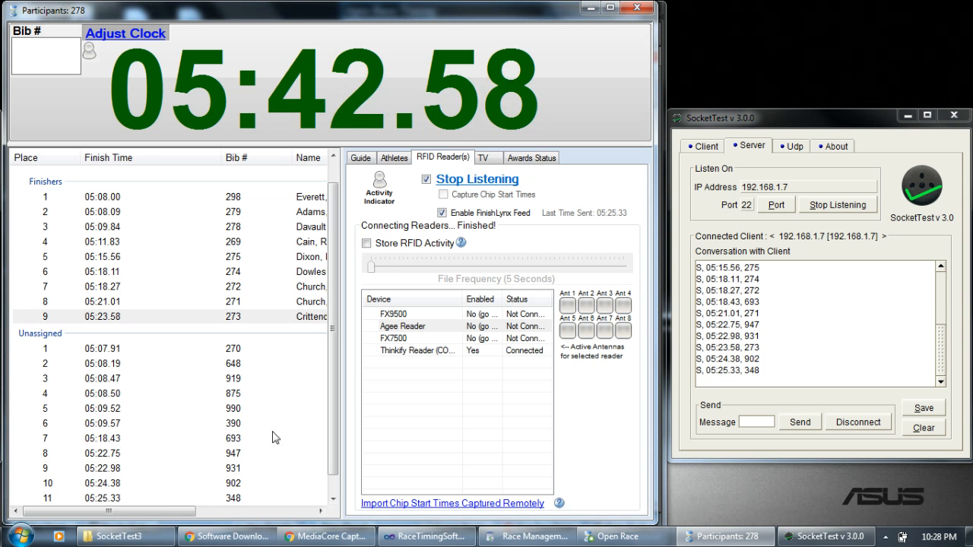
pyautogui.click(123, 438)
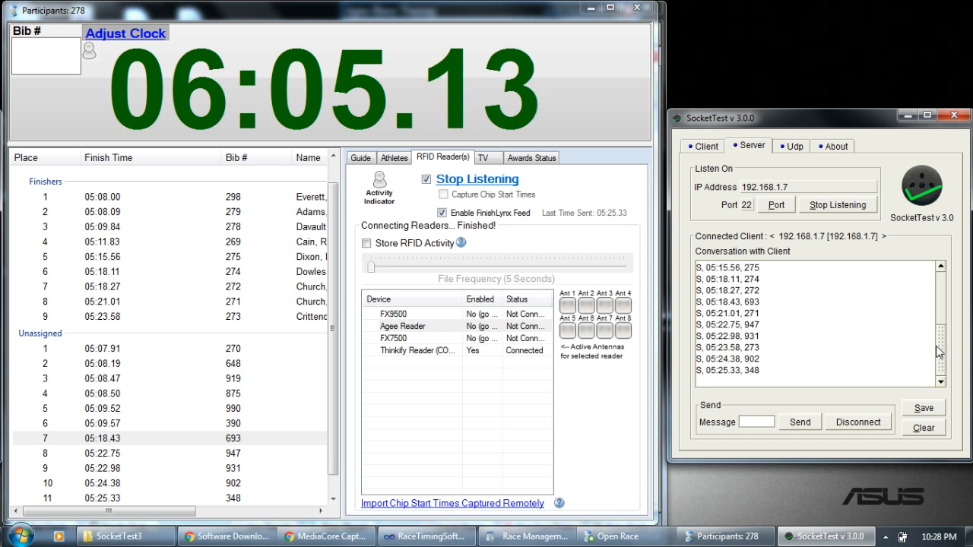
pyautogui.moveTo(940, 351)
pyautogui.mouseDown()
pyautogui.moveTo(941, 298)
pyautogui.moveTo(928, 360)
pyautogui.mouseUp()
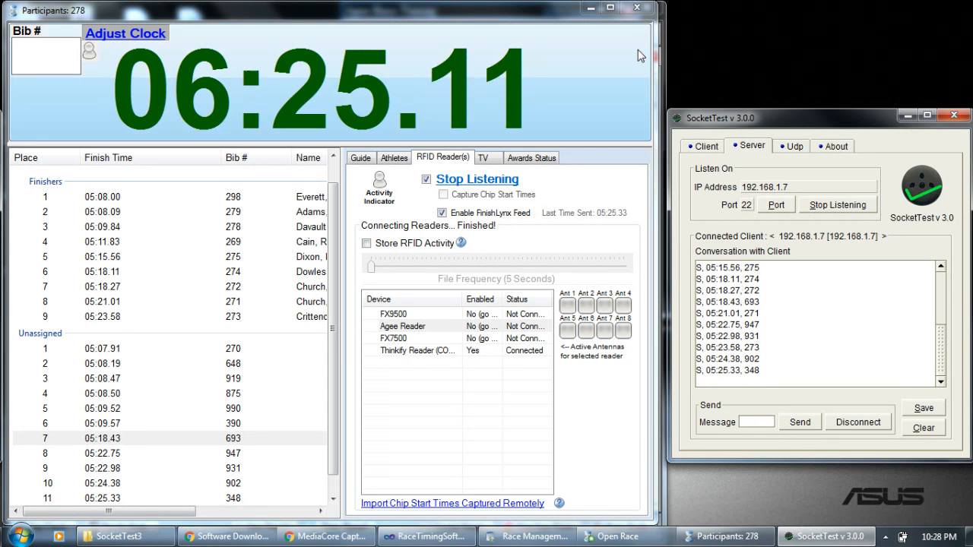
pyautogui.click(608, 9)
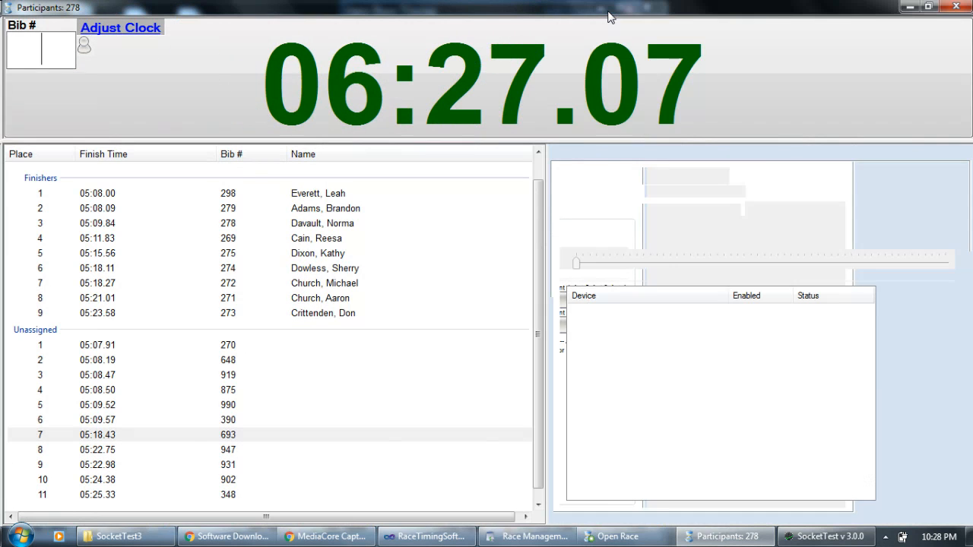